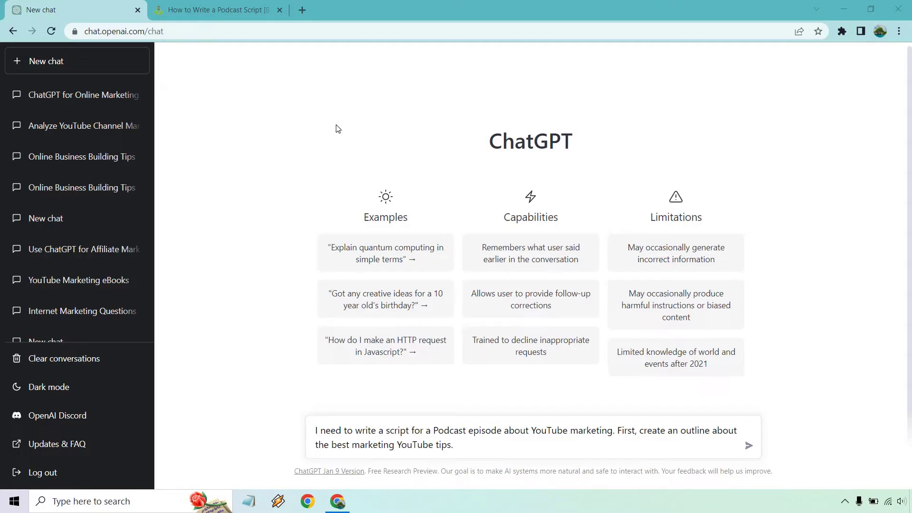
click(254, 7)
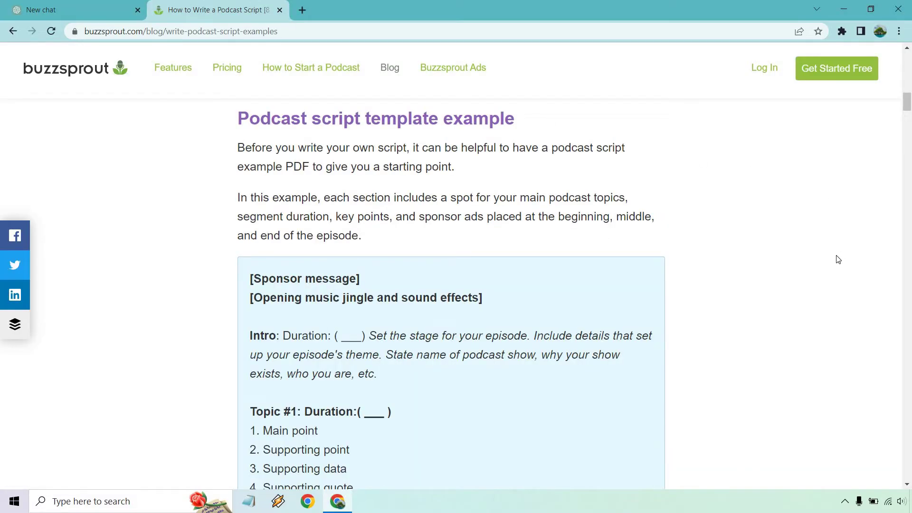
scroll(633, 199, down, 1)
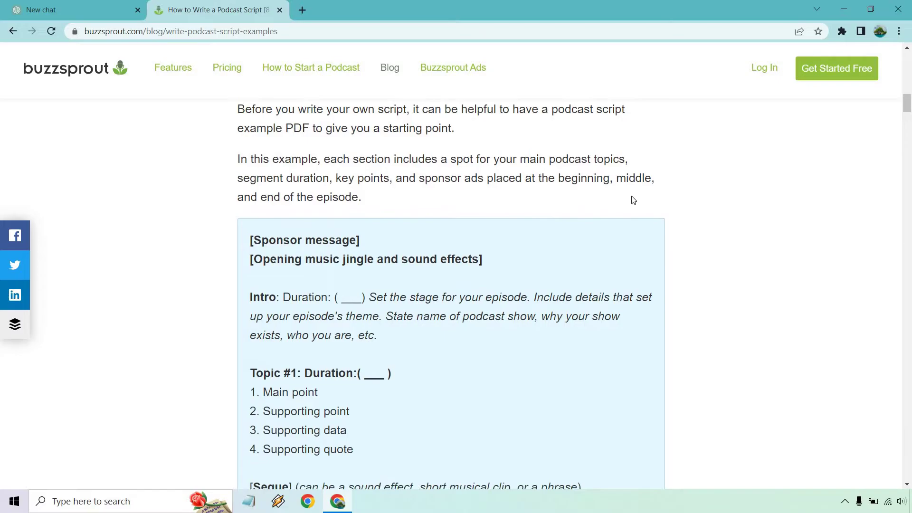
scroll(634, 200, down, 1)
scroll(341, 206, down, 1)
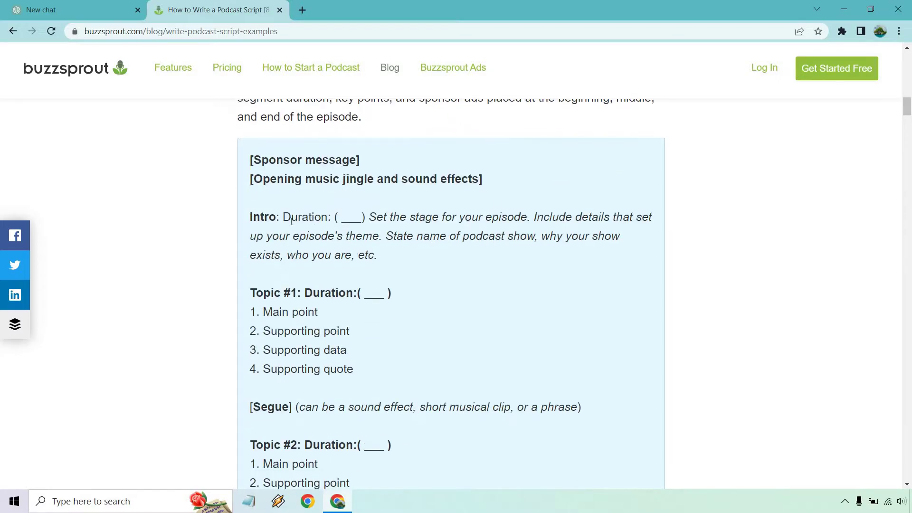
scroll(289, 188, down, 2)
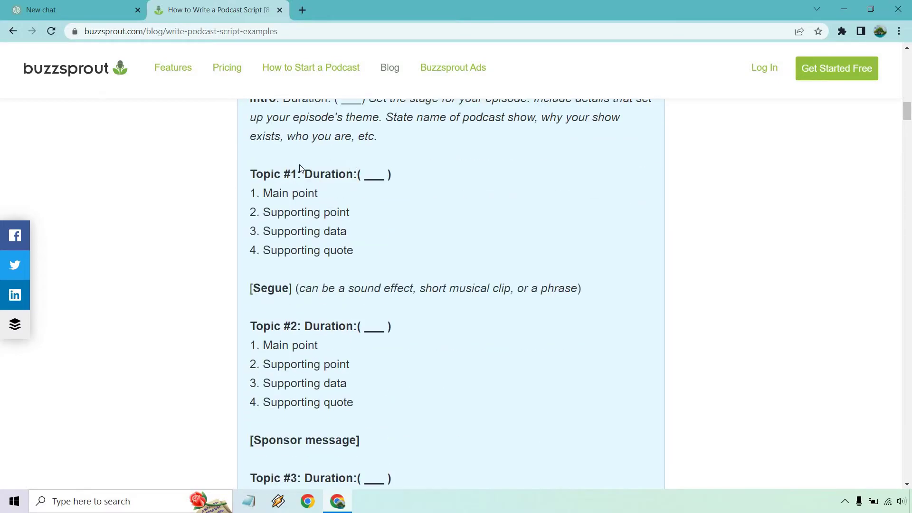
triple_click(299, 164)
drag(368, 255, 294, 223)
click(329, 217)
scroll(420, 303, down, 3)
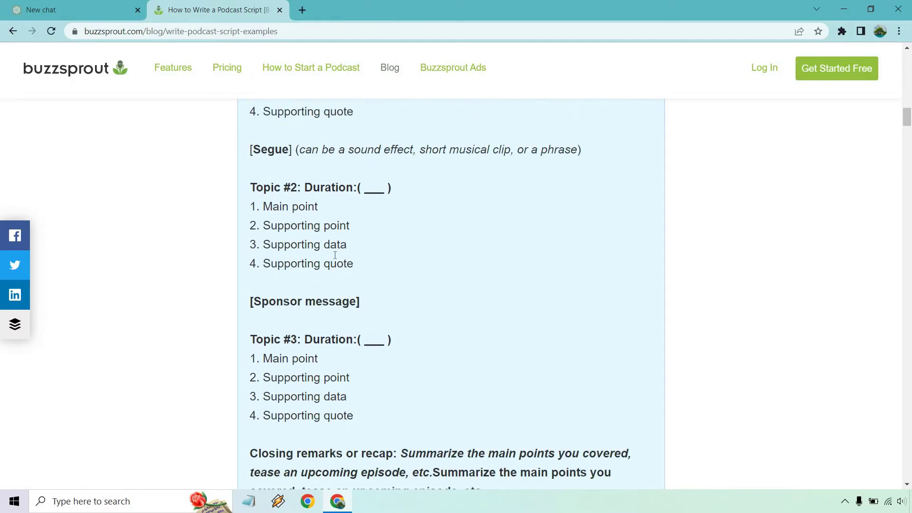
scroll(420, 304, up, 2)
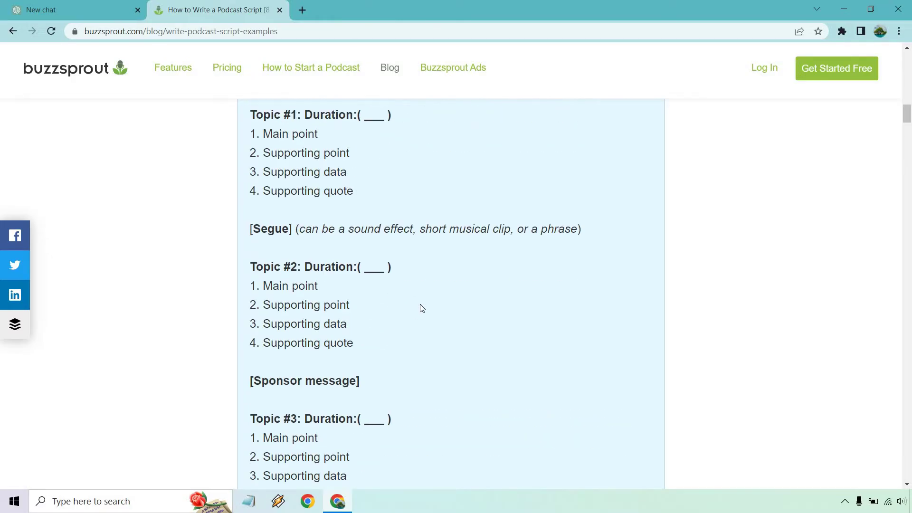
scroll(420, 304, up, 1)
scroll(420, 304, up, 2)
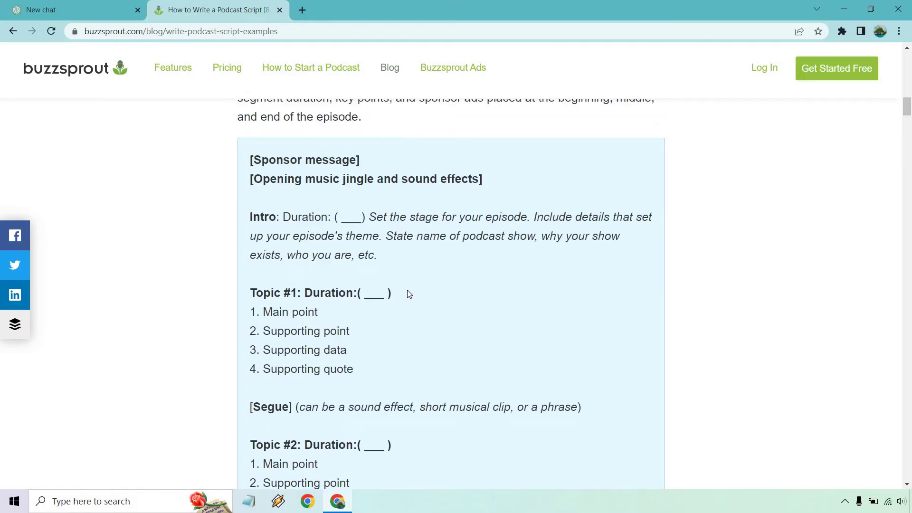
drag(407, 292, 255, 293)
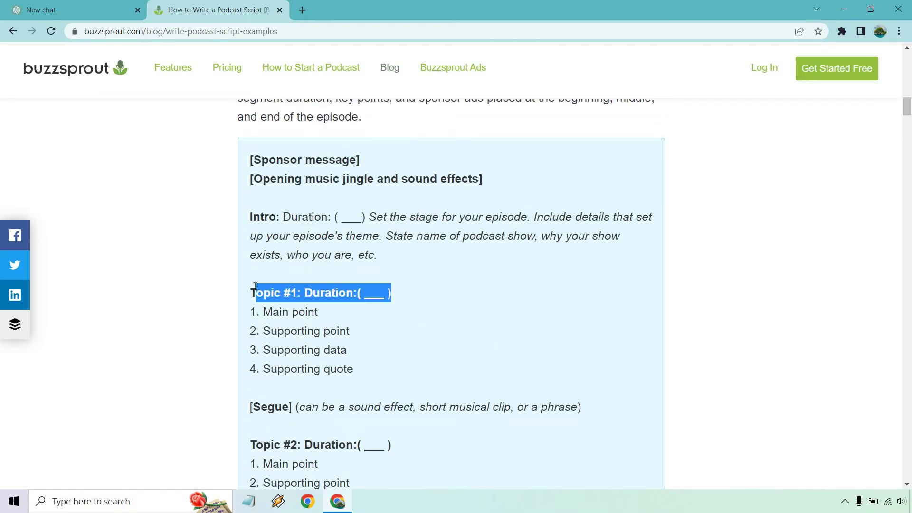
click(271, 318)
Add 'There are going to be 3 main points.' to the outline prompt, send it, and review the result
click(48, 9)
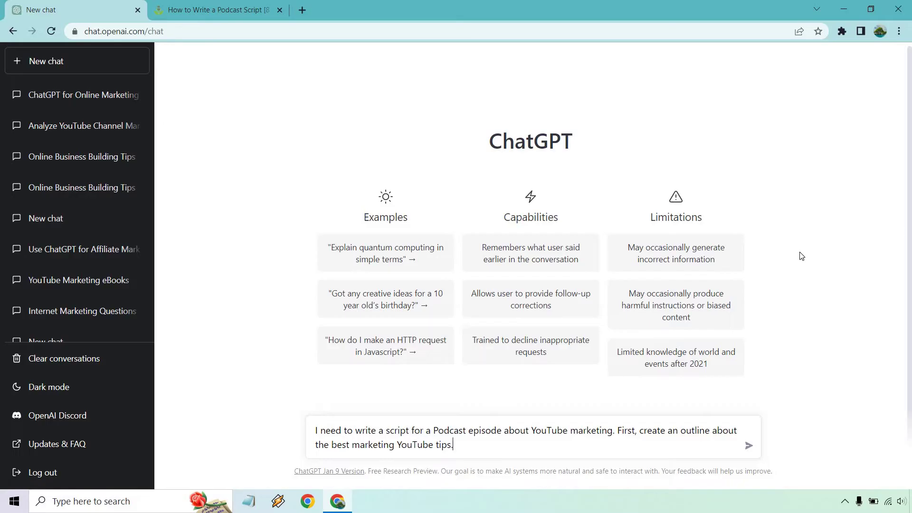
text(There are going to be 3 main points.)
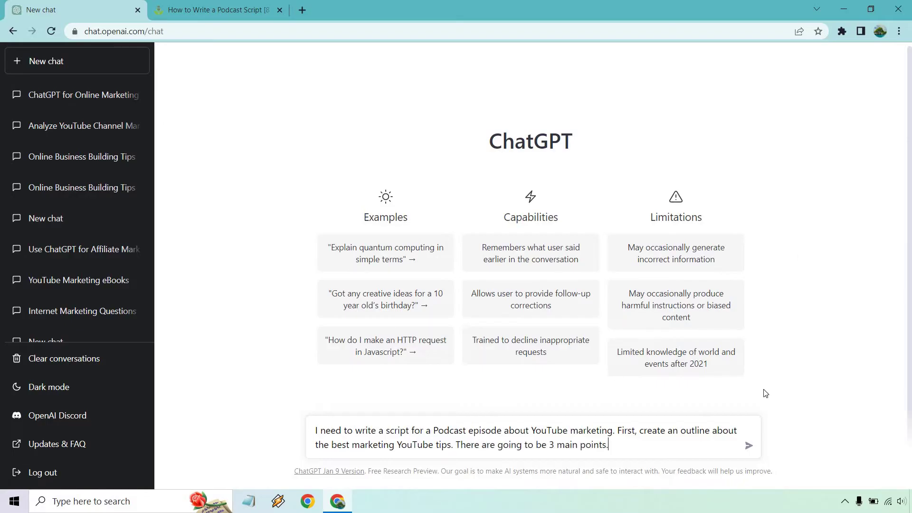
click(748, 451)
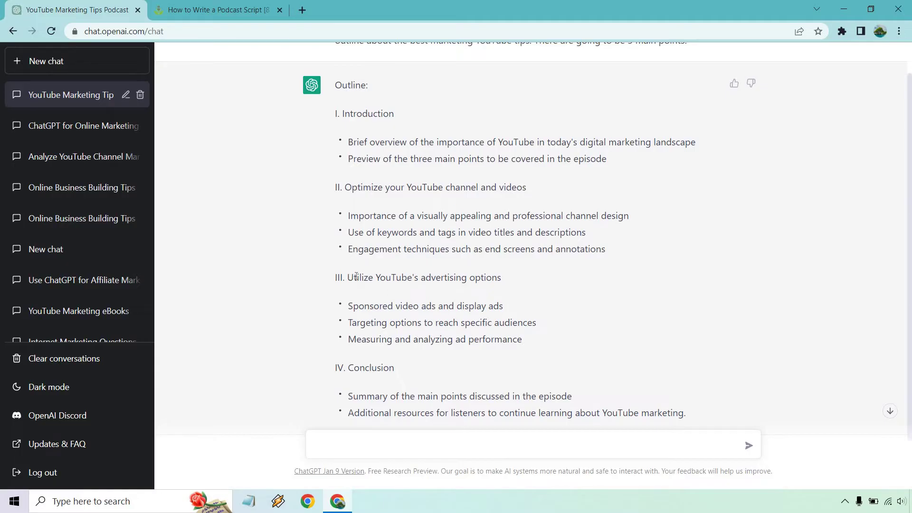
drag(348, 278, 521, 279)
click(521, 282)
scroll(785, 309, up, 1)
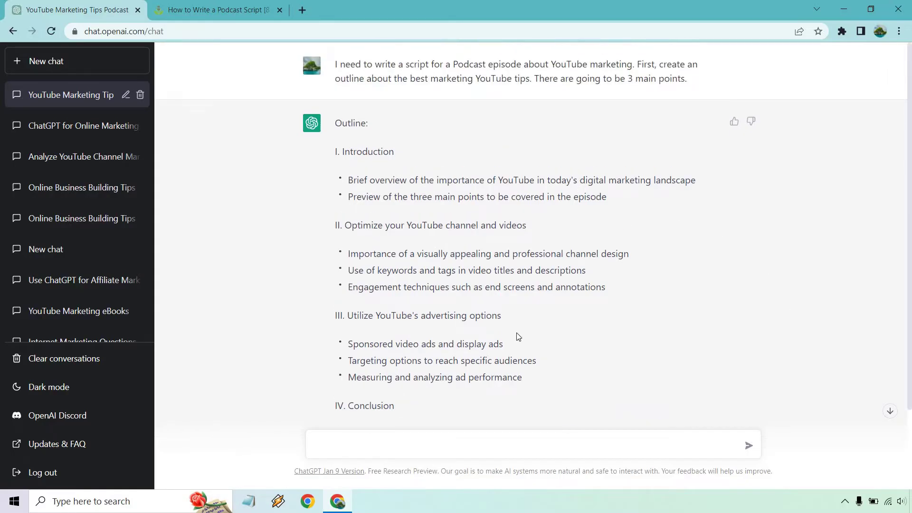
Draft a request for introduction paragraphs for the episode 'The Importance Of YouTube Marketing'
click(458, 445)
text(Write me a few introduction paragraphs for my podcast episode called The Important Of YouTube Marketing. My podcast is called Marketing Island, and in this episode, the 3 main points that I will discuss are creating your YouTube channel, optimizing your YouTube channel, as well as using YouTube's advertising options.)
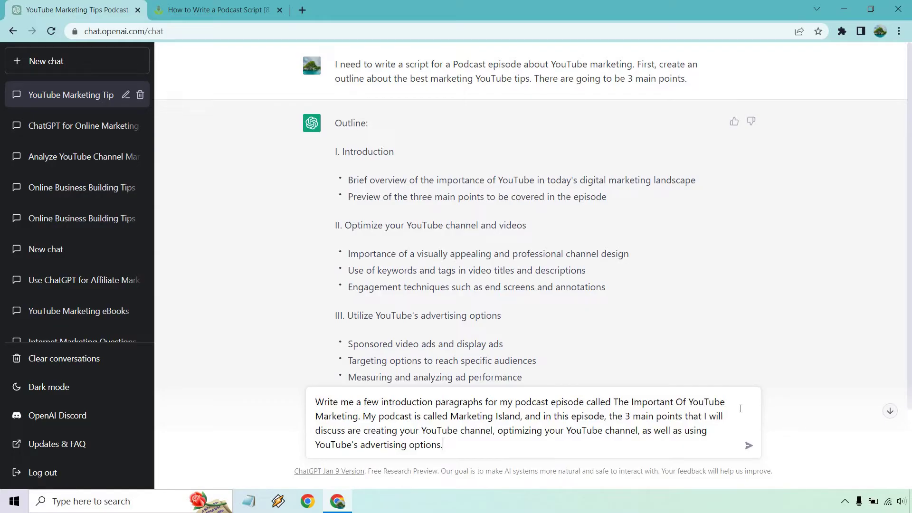
click(673, 398)
text(ce)
drag(387, 430, 453, 430)
click(843, 394)
Send the introduction request and read through ChatGPT's introduction paragraphs
click(748, 448)
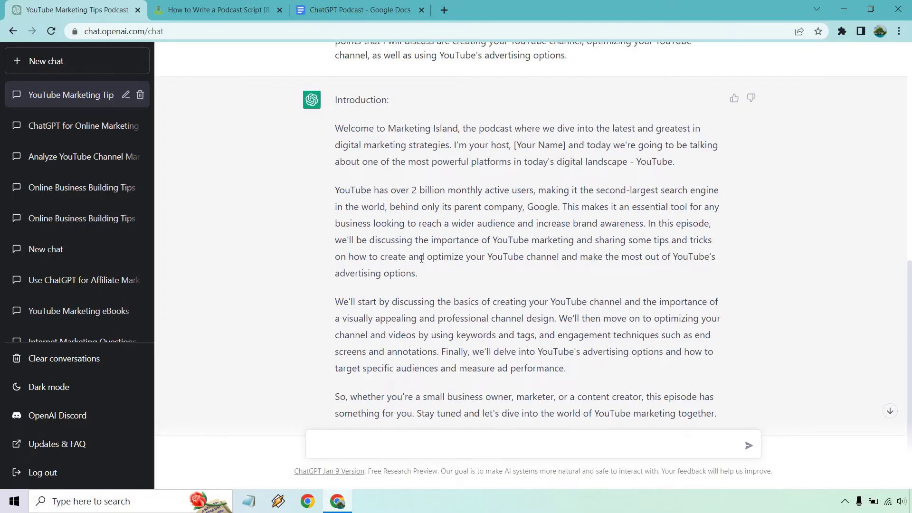
scroll(456, 259, down, 2)
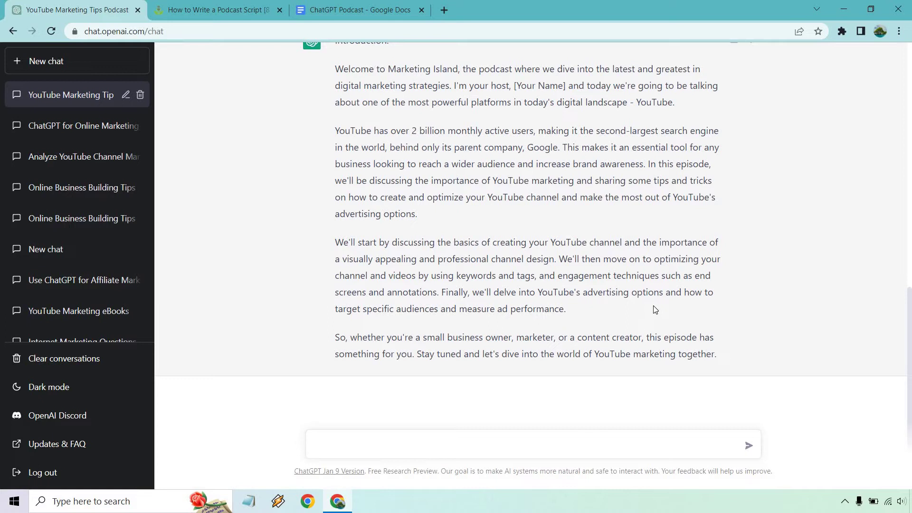
scroll(657, 311, up, 1)
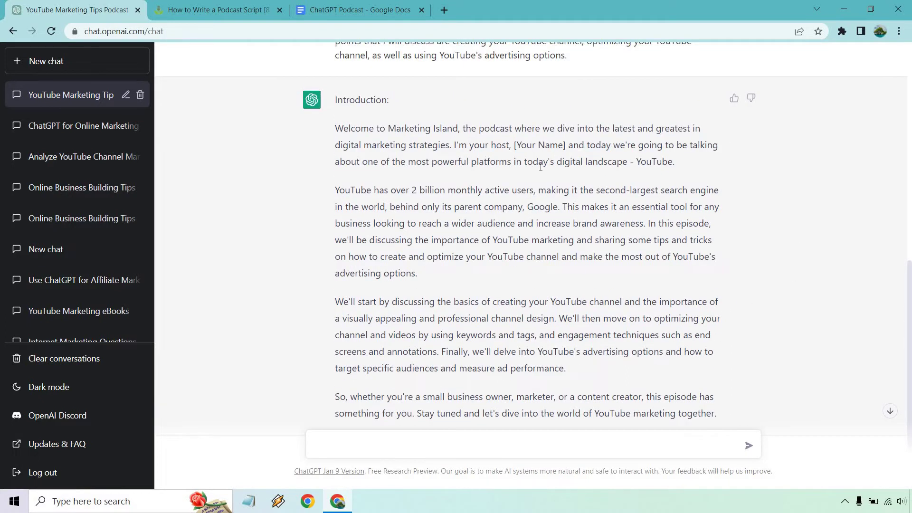
scroll(524, 178, up, 1)
drag(388, 189, 456, 188)
click(530, 226)
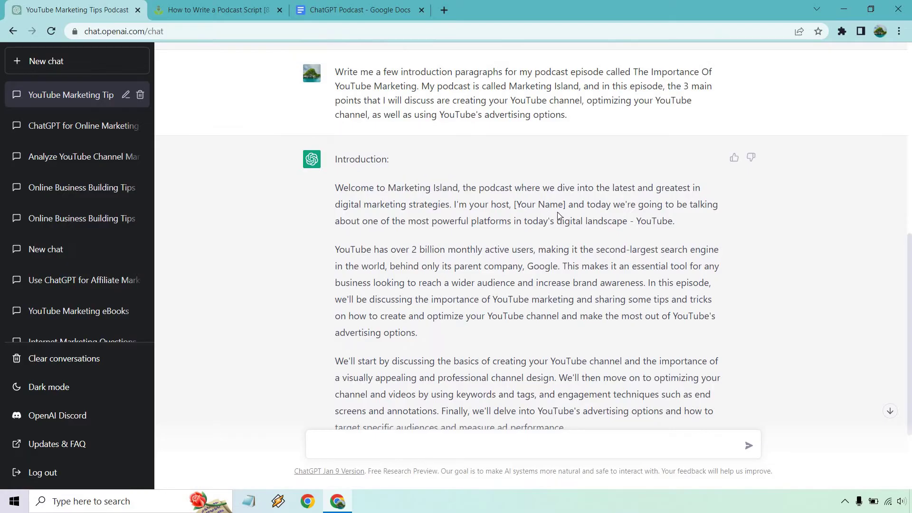
scroll(558, 217, down, 3)
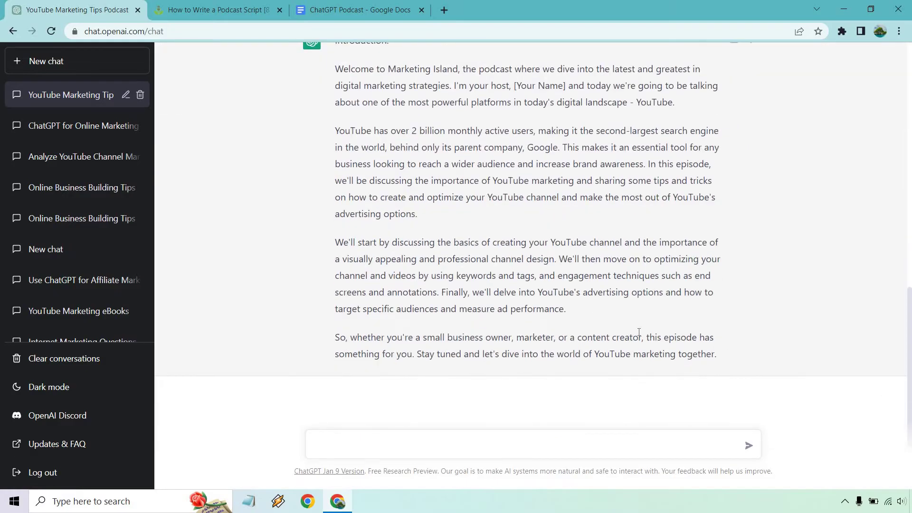
Copy the whole introduction reply into the ChatGPT Podcast doc, followed by an empty line
drag(718, 355, 330, 193)
scroll(625, 333, up, 3)
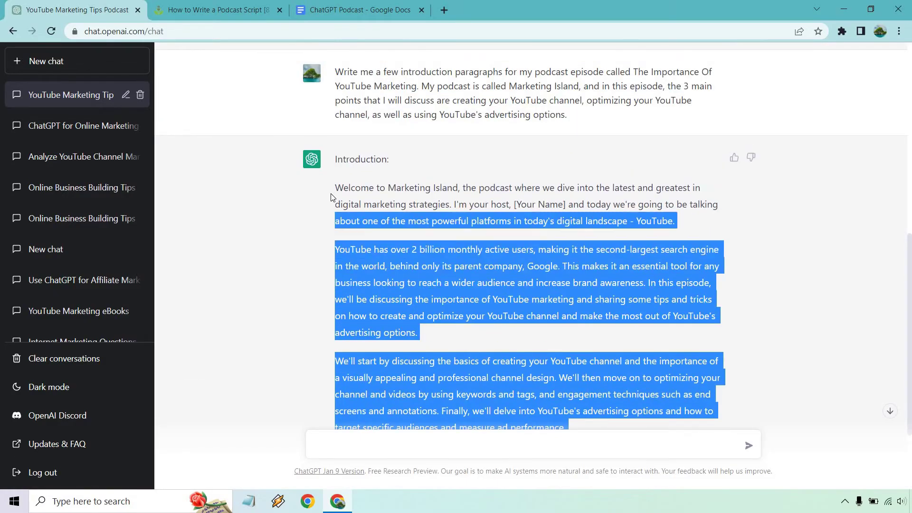
key(ctrl+c)
key(ctrl+3)
key(ctrl+v)
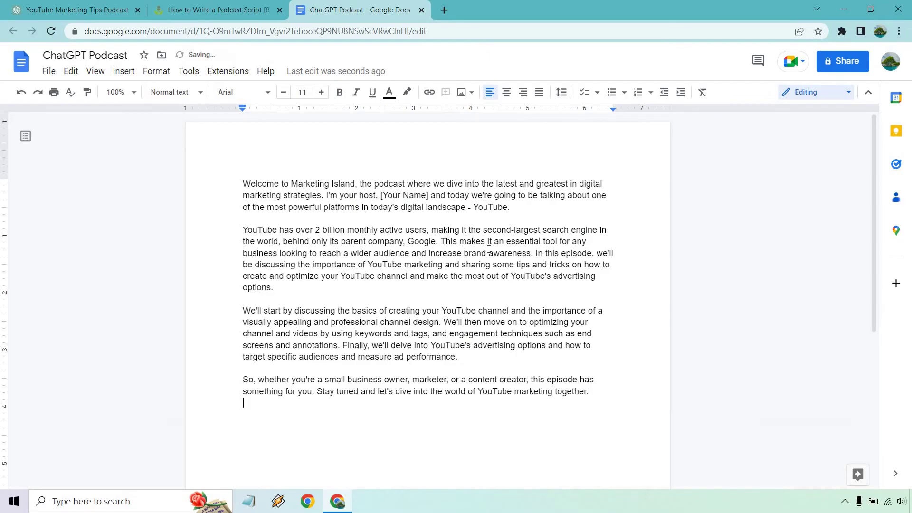
key(Return)
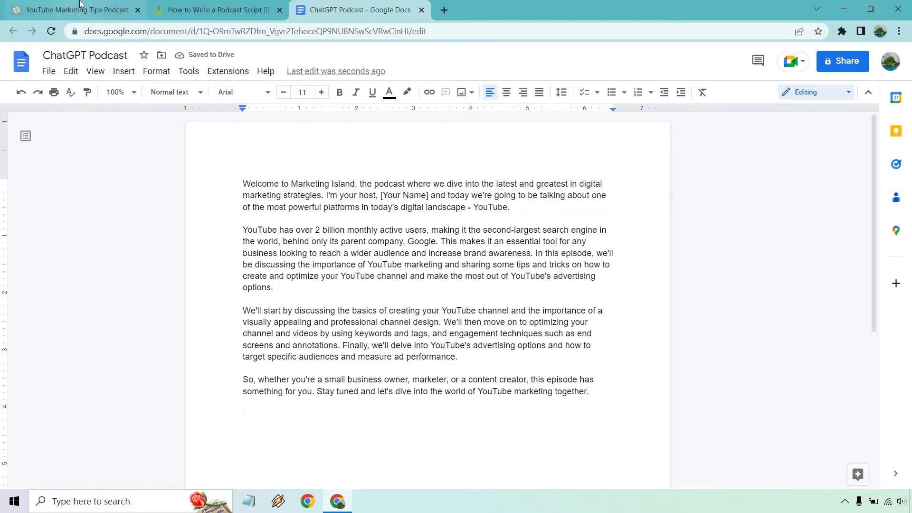
key(ctrl+1)
Paste the request about starting a YouTube channel and why YouTube beats other platforms
click(752, 261)
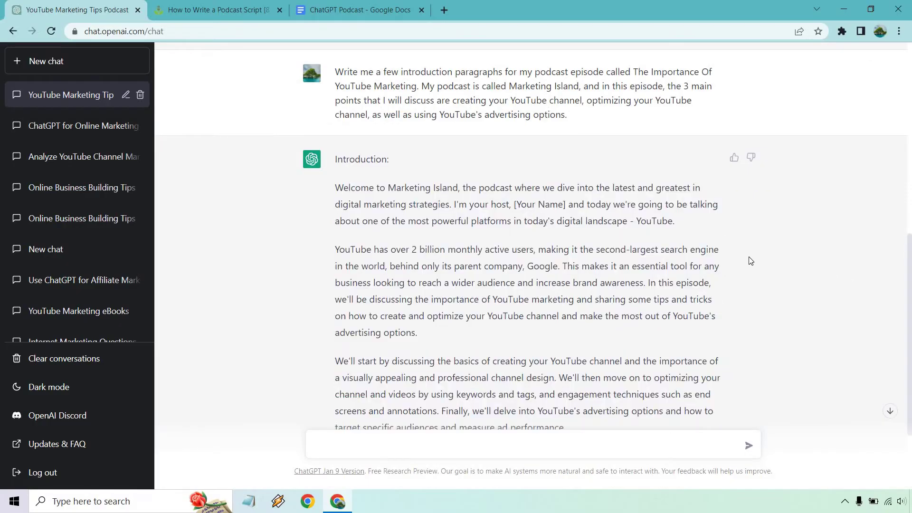
scroll(703, 265, up, 1)
scroll(703, 265, up, 8)
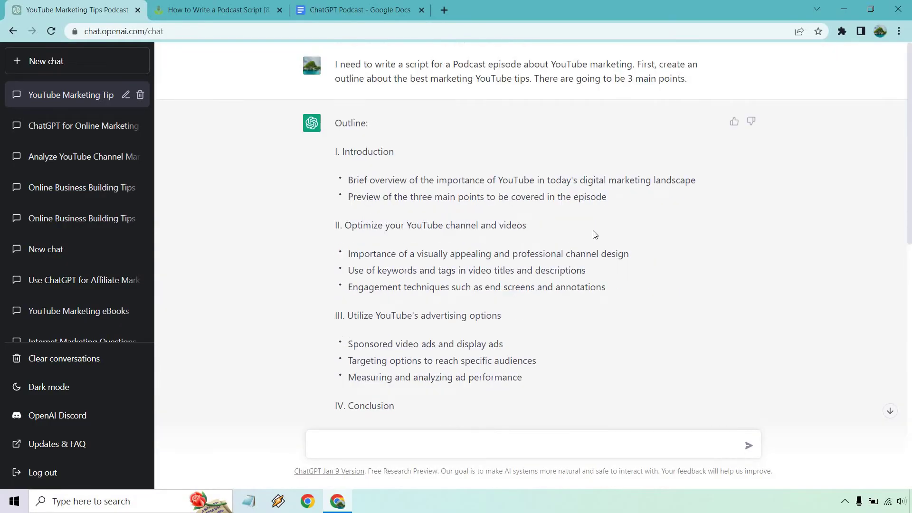
scroll(535, 224, down, 8)
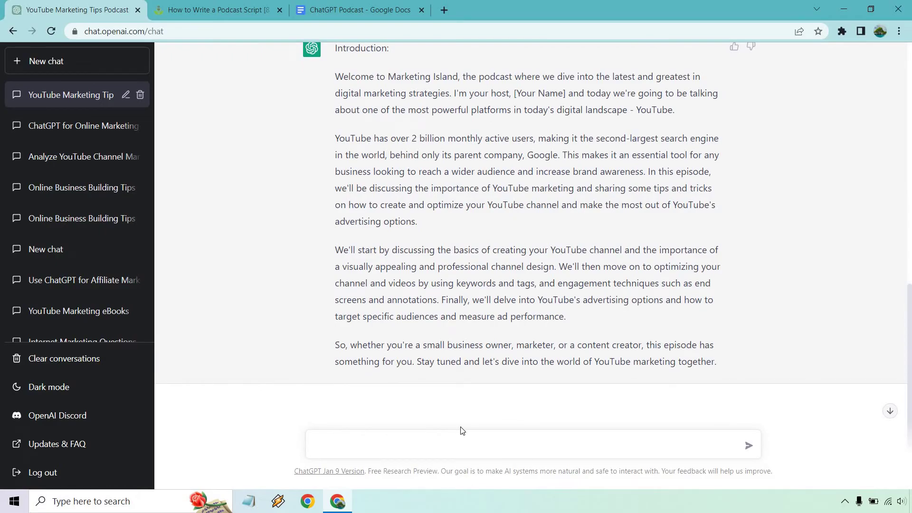
click(459, 446)
key(ctrl+v)
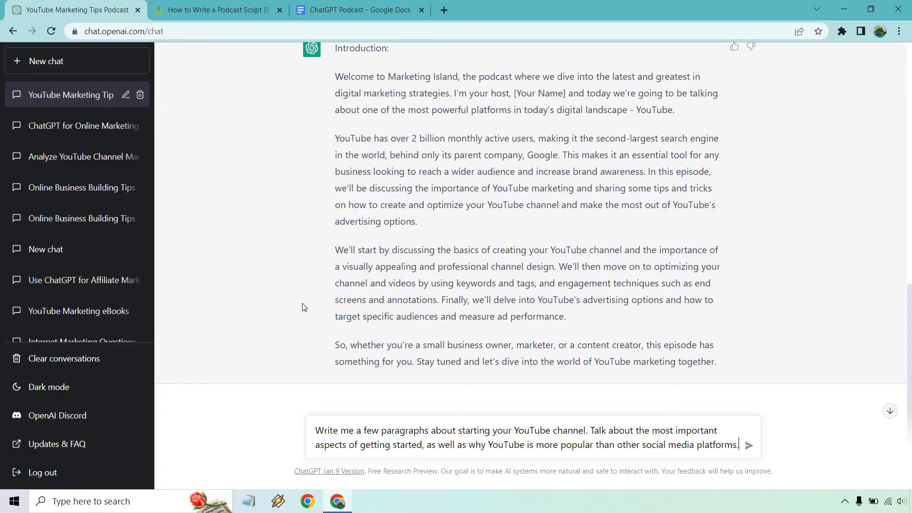
click(212, 12)
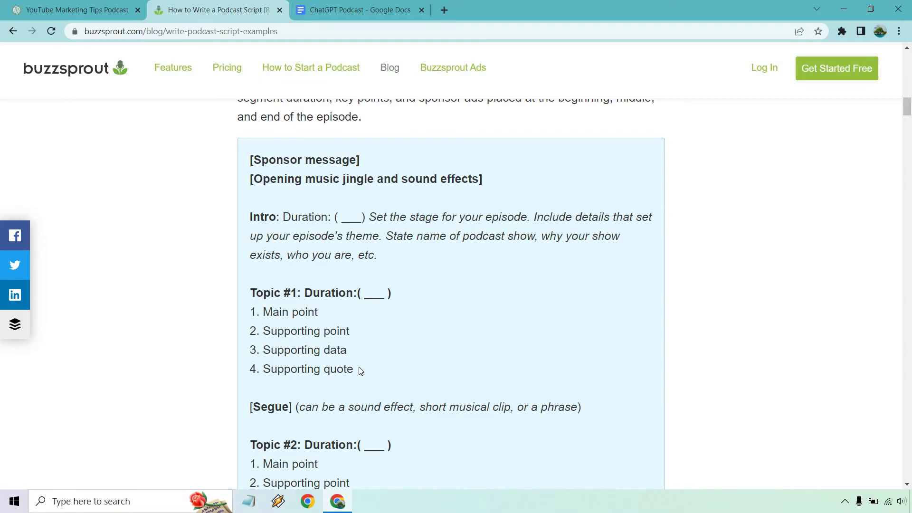
drag(360, 370, 262, 312)
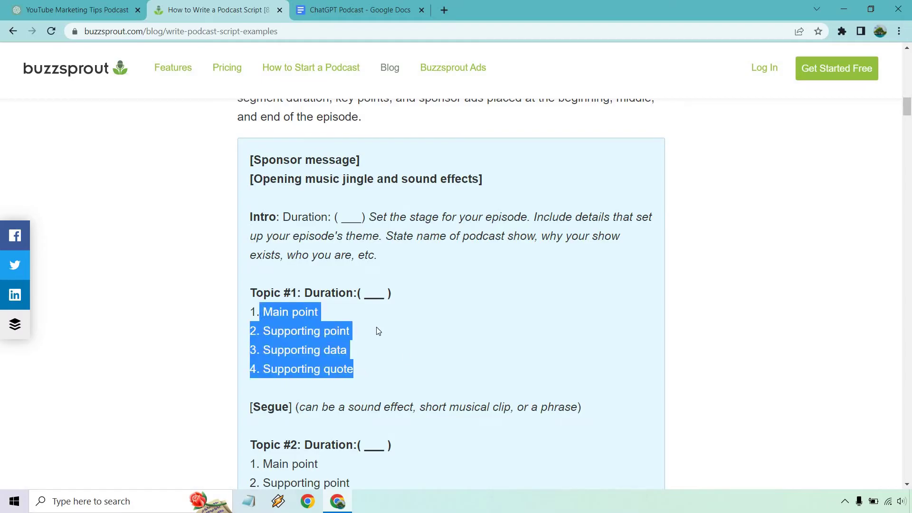
click(379, 331)
key(ctrl+shift+Tab)
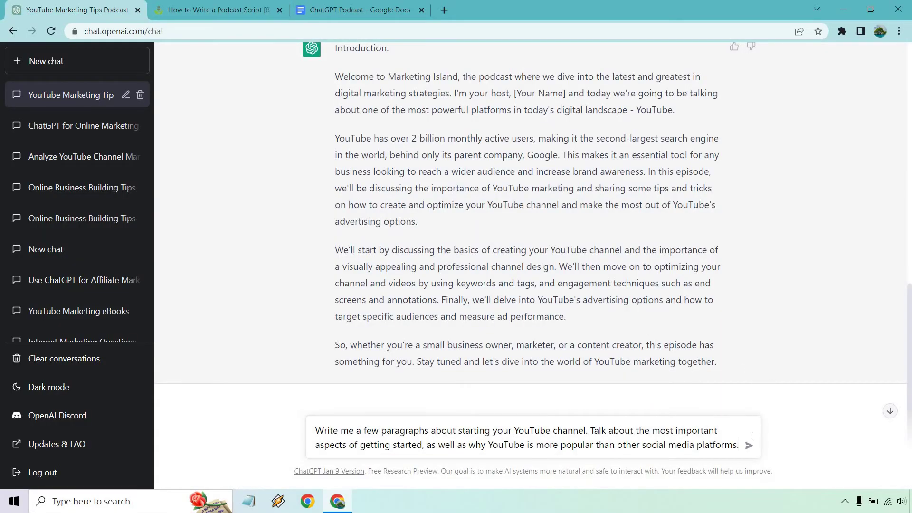
Send the channel request and review the three-paragraph 'Starting your YouTube channel' reply
click(749, 444)
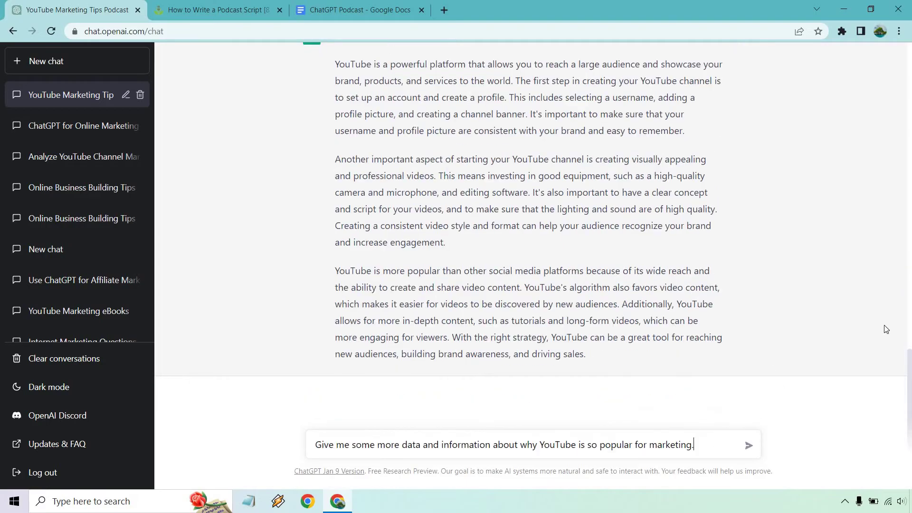
scroll(841, 336, up, 3)
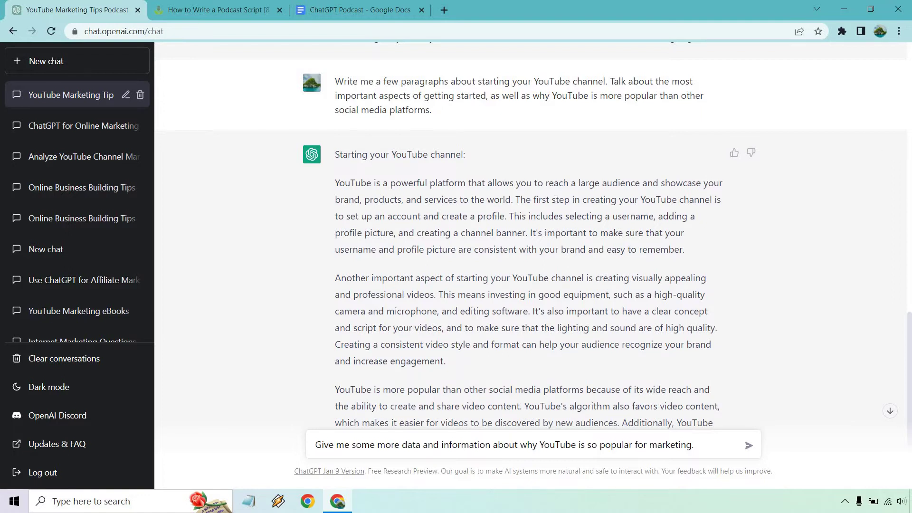
scroll(556, 199, down, 3)
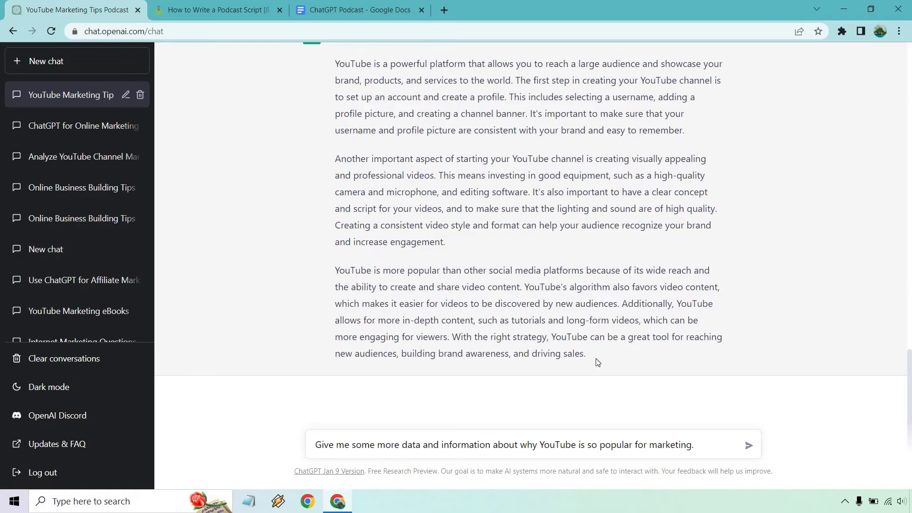
Paste the three channel-starting paragraphs at the script's end, removing the trailing empty line
drag(587, 354, 551, 271)
scroll(417, 266, up, 2)
drag(418, 266, 334, 122)
key(ctrl+c)
click(359, 9)
key(ctrl+v)
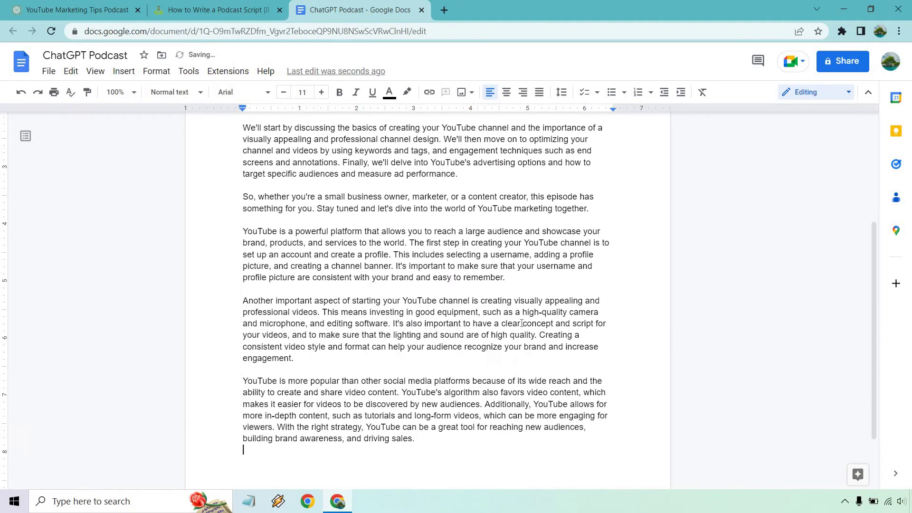
key(BackSpace)
Send the YouTube marketing popularity request and review the six-factor answer with summary
click(213, 5)
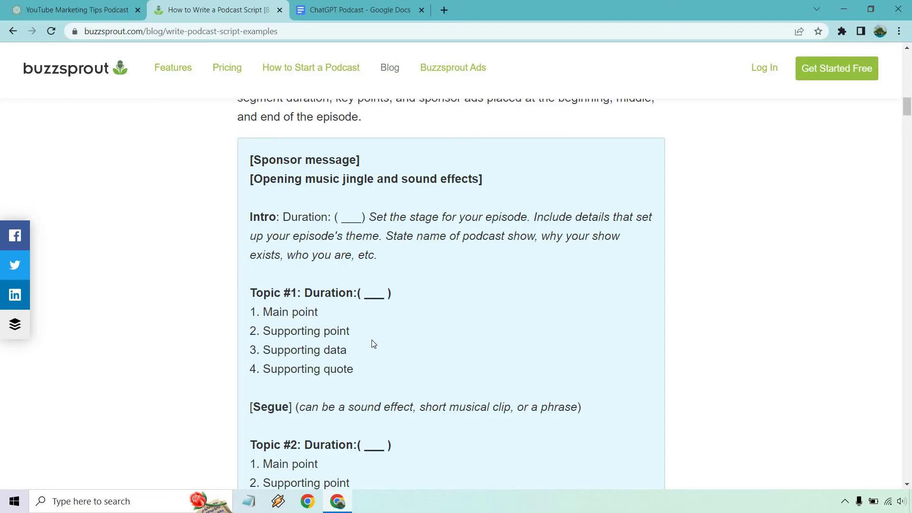
click(76, 9)
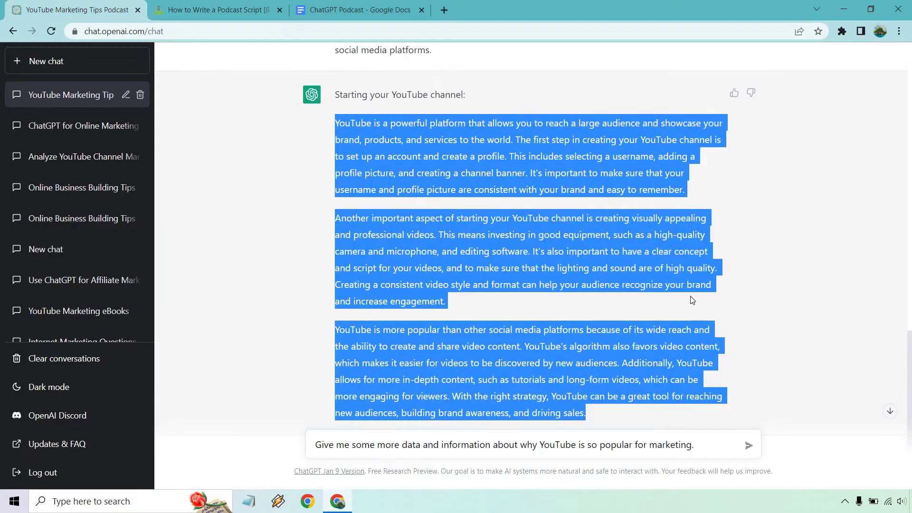
scroll(796, 320, down, 1)
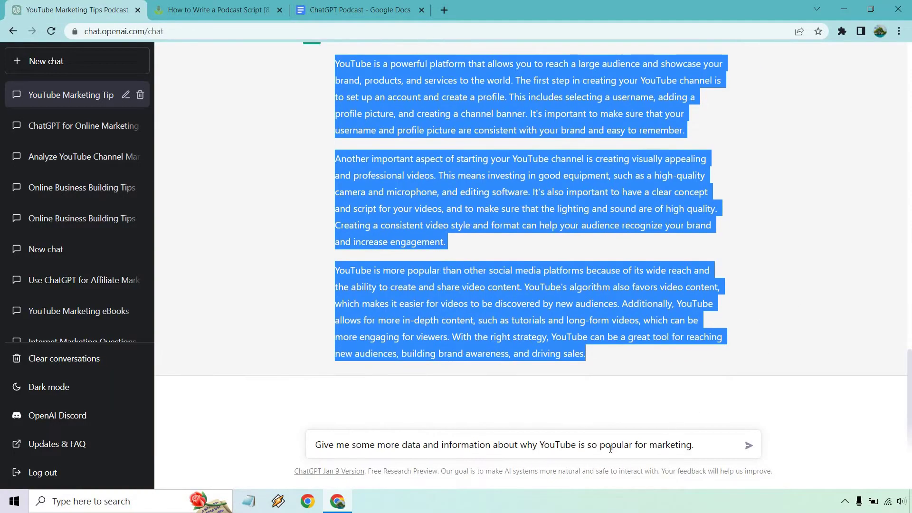
click(820, 416)
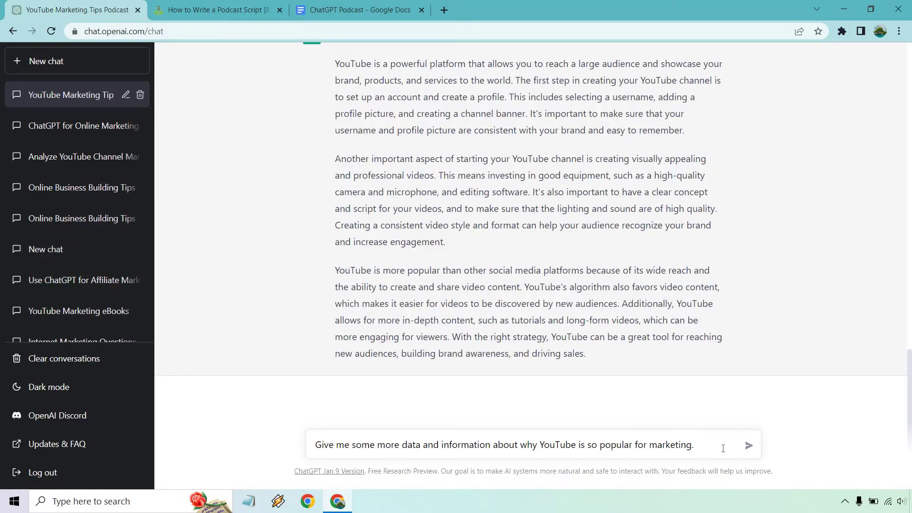
click(749, 445)
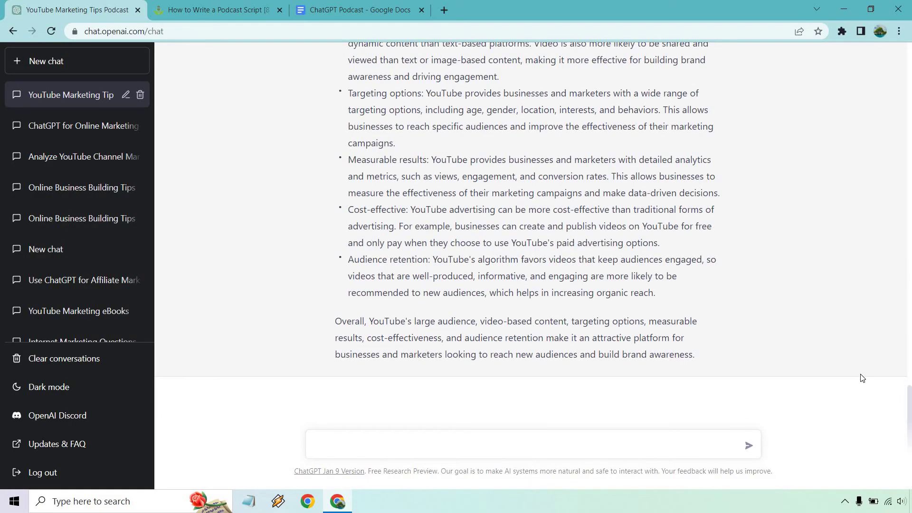
scroll(860, 377, up, 3)
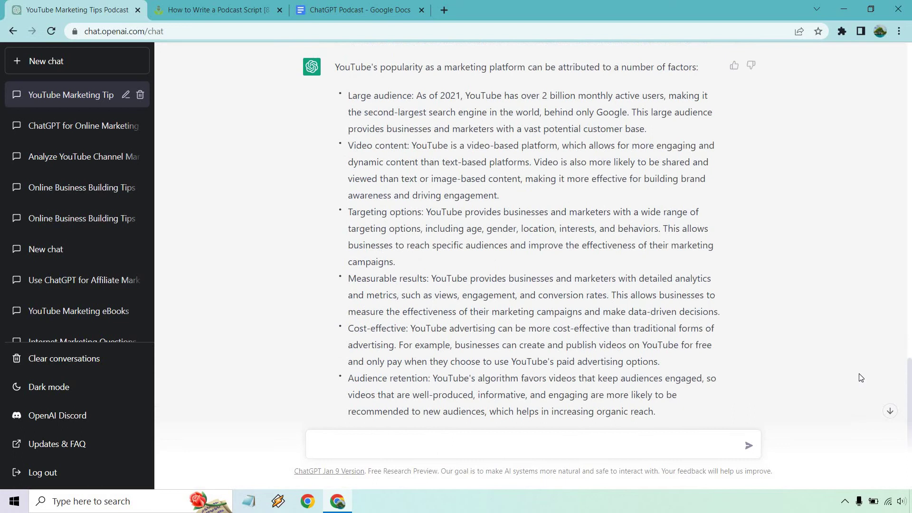
scroll(860, 377, up, 1)
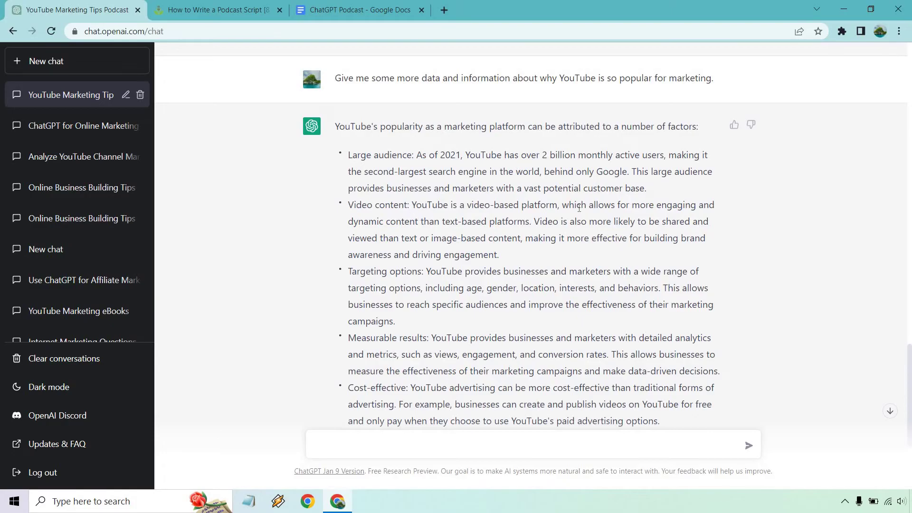
scroll(578, 207, down, 1)
scroll(575, 200, down, 3)
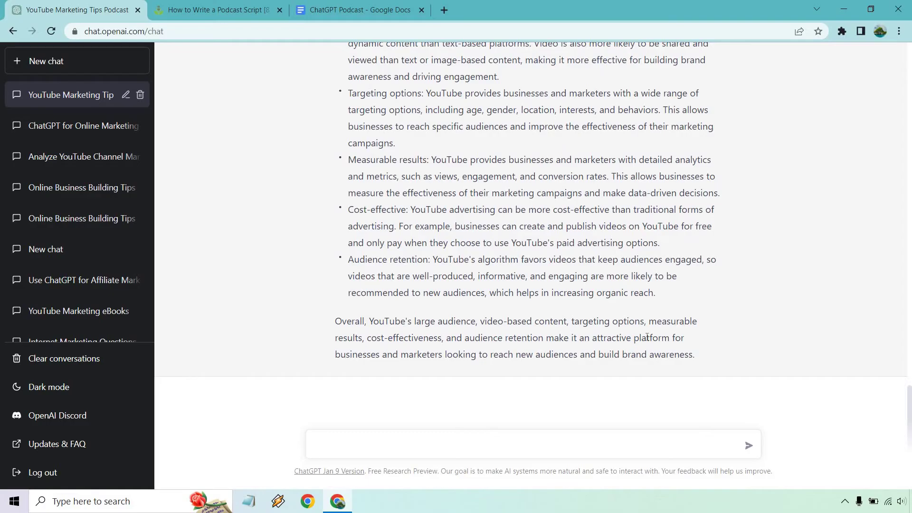
Select the entire six-factor YouTube popularity response for copying
drag(702, 356, 332, 72)
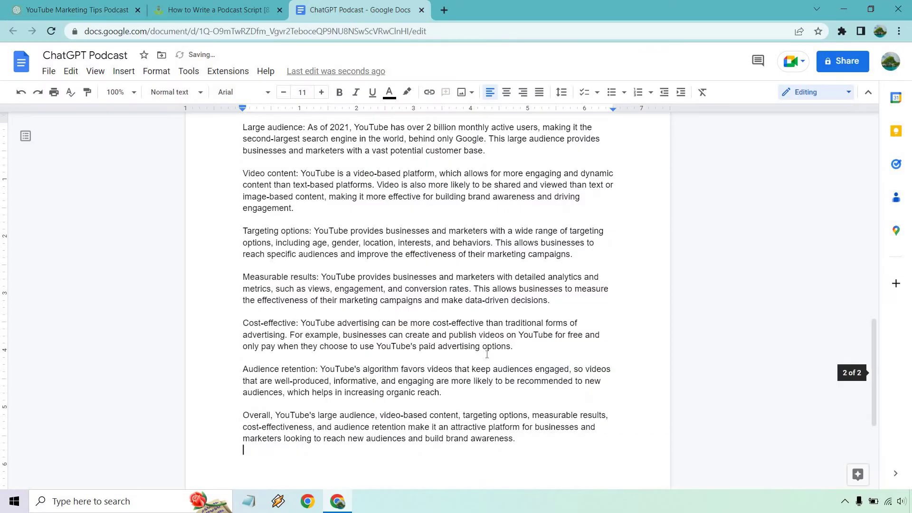
scroll(486, 354, up, 15)
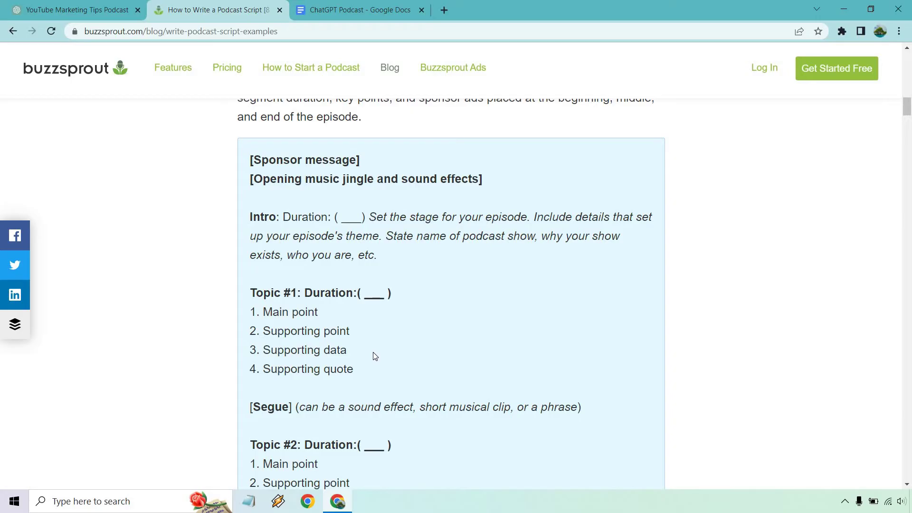
Paste the conclusion request, insert '2 paragraph' after 'Write a', and send it
click(67, 9)
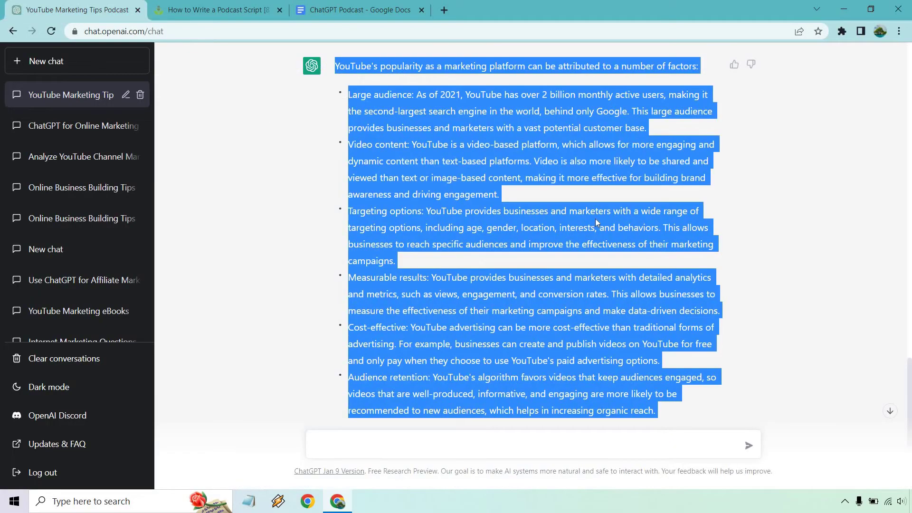
click(835, 314)
scroll(835, 313, up, 15)
scroll(495, 214, down, 10)
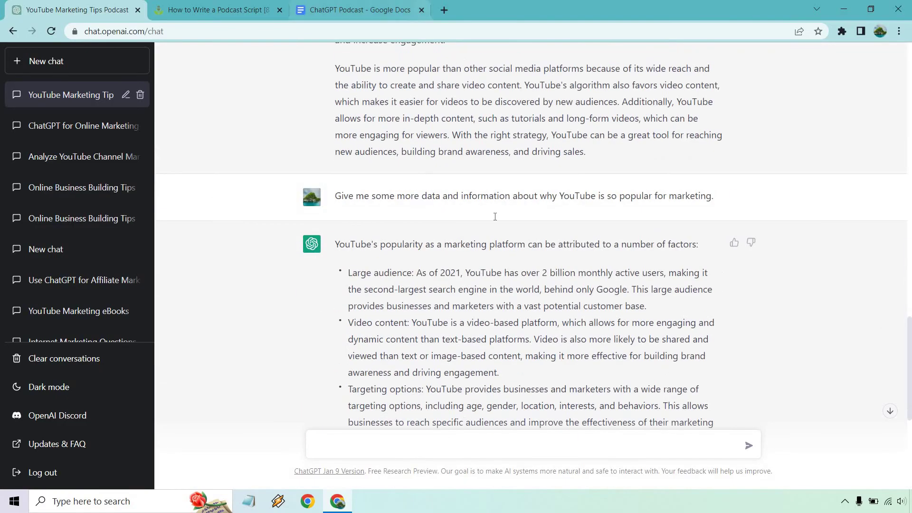
scroll(505, 248, up, 20)
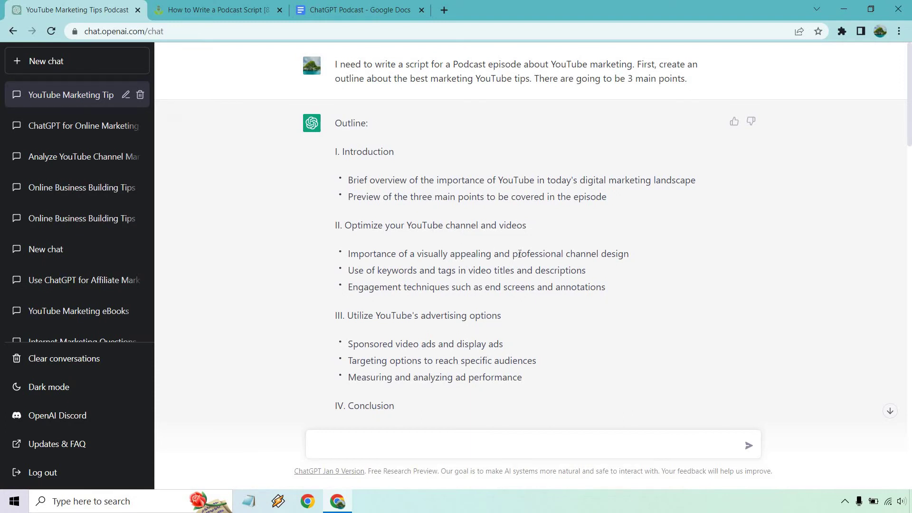
scroll(519, 253, down, 4)
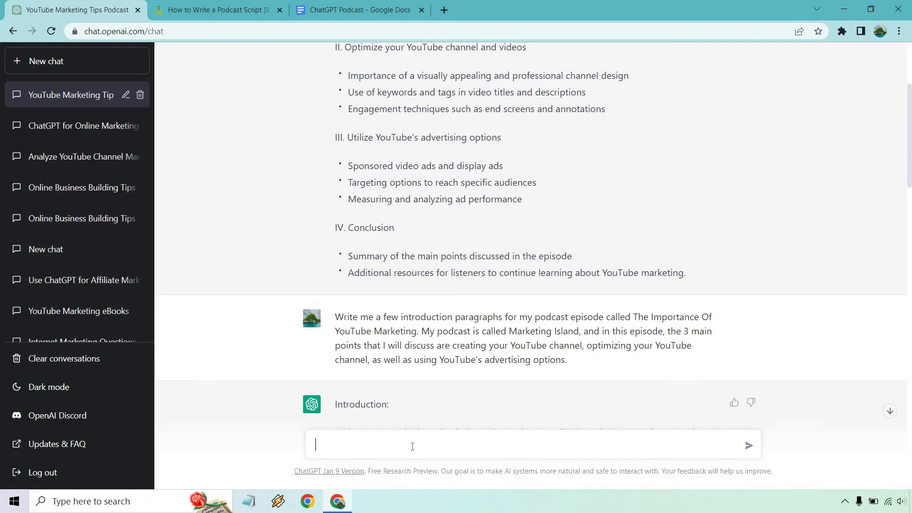
key(ctrl+v)
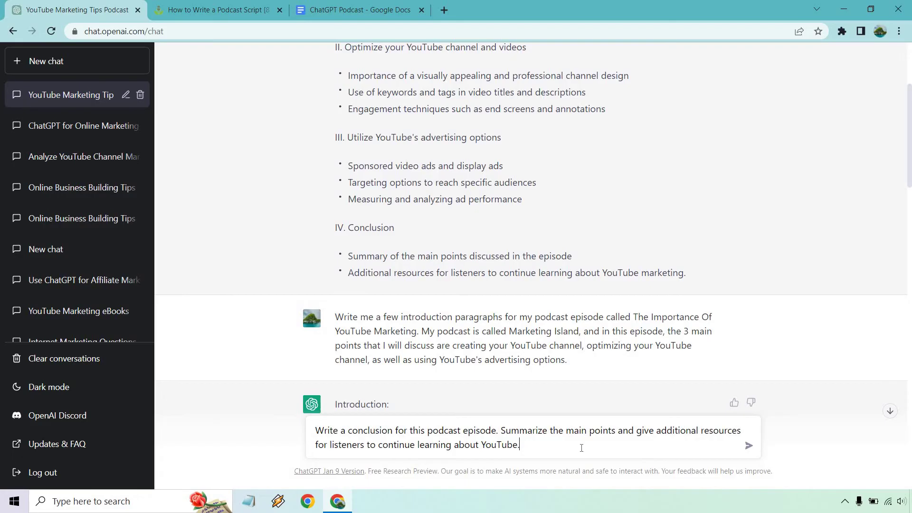
click(346, 431)
text(2 paragraph)
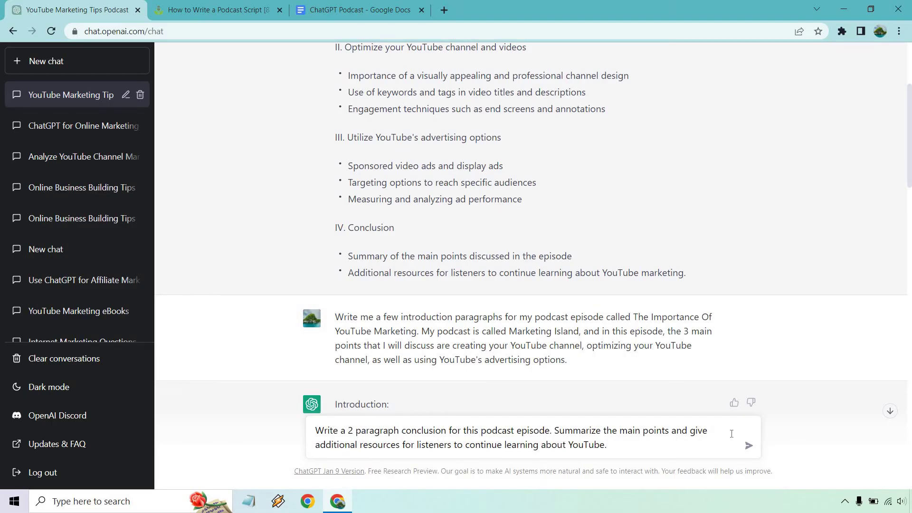
click(748, 445)
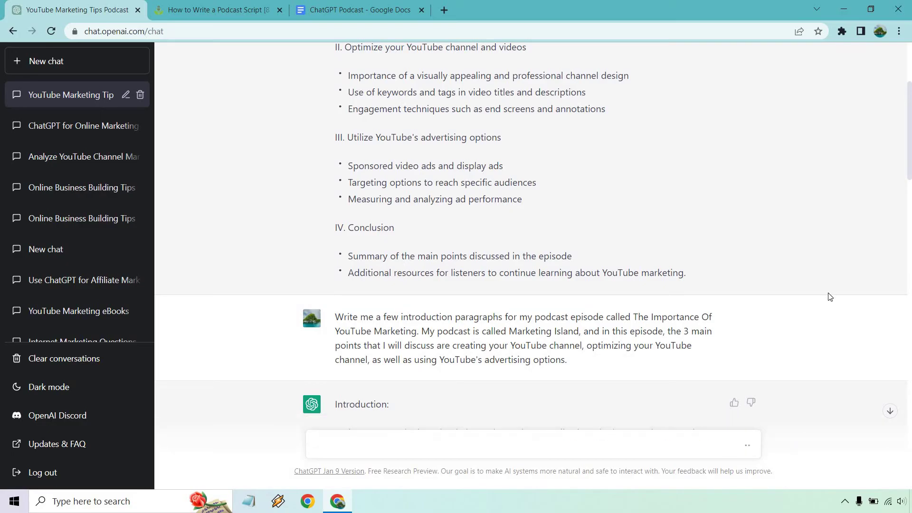
Scroll down to the finished two-paragraph Conclusion pointing to YouTube learning resources
scroll(831, 297, down, 20)
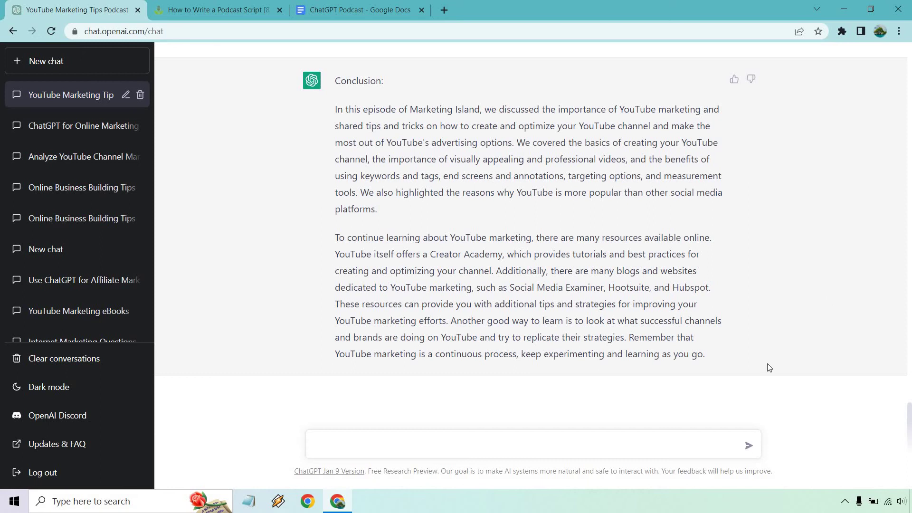
Copy the two Marketing Island conclusion paragraphs and paste them at the end of the podcast script
drag(712, 355, 329, 119)
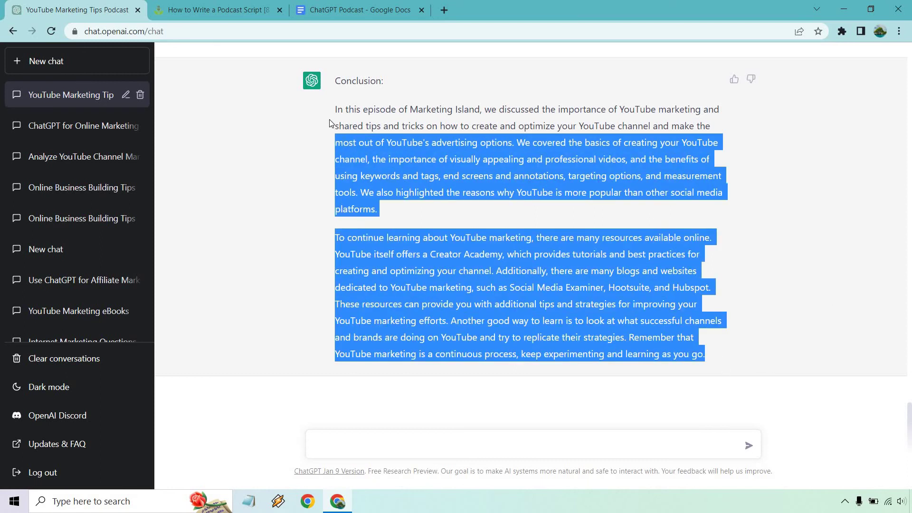
click(359, 9)
scroll(478, 326, down, 7)
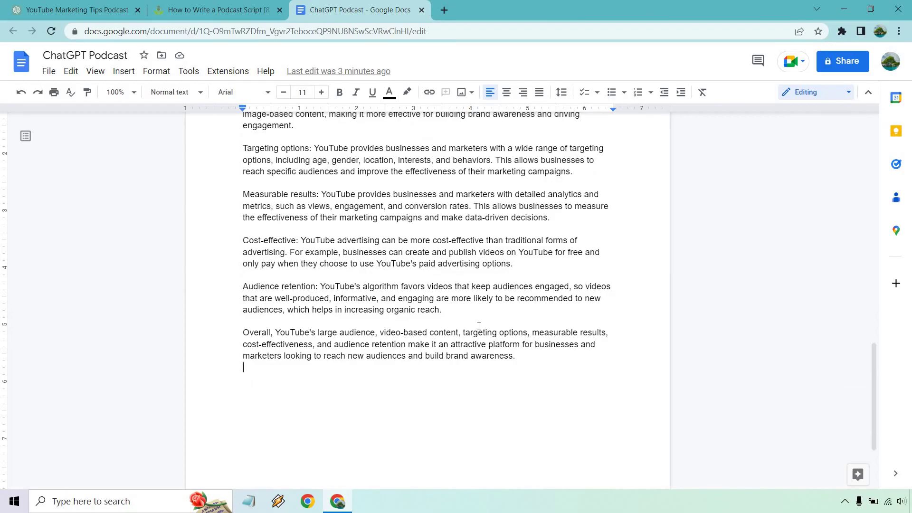
key(ctrl+v)
scroll(504, 343, up, 12)
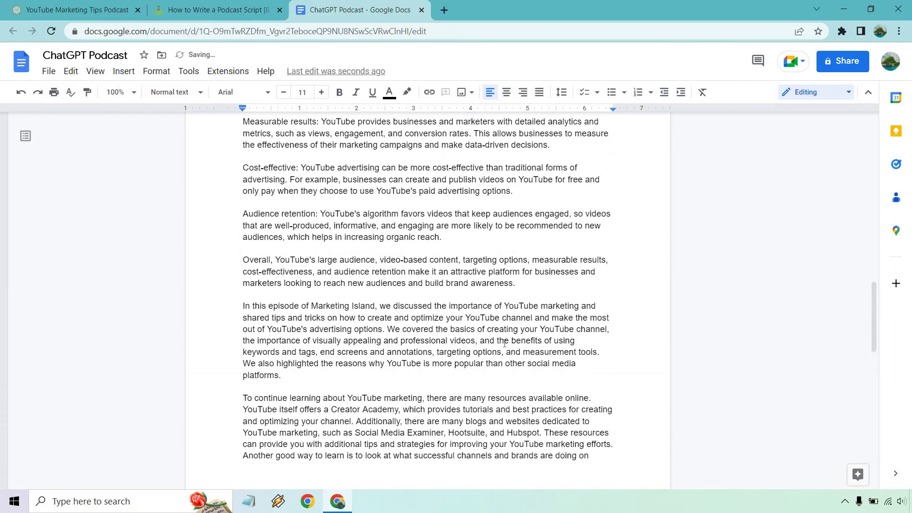
scroll(504, 343, up, 11)
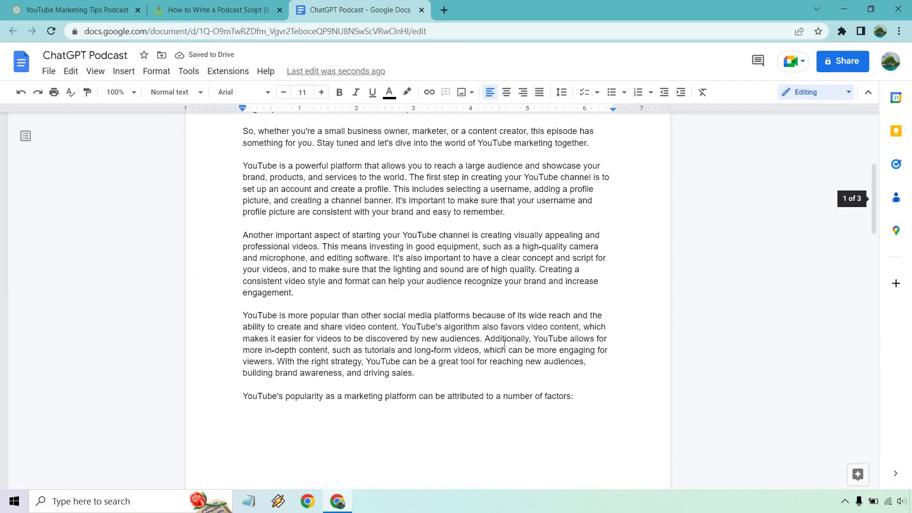
scroll(505, 342, down, 11)
scroll(504, 341, up, 10)
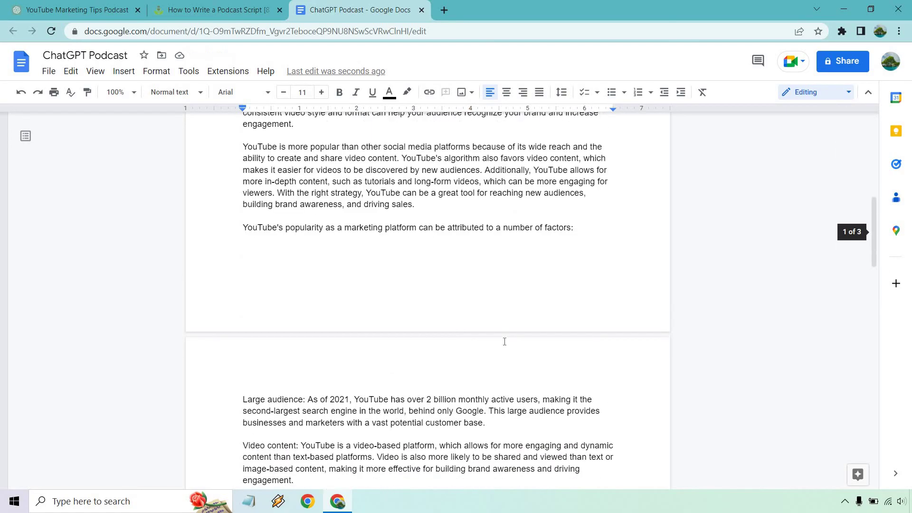
Return to the ChatGPT conversation and deselect the conclusion text
key(ctrl+1)
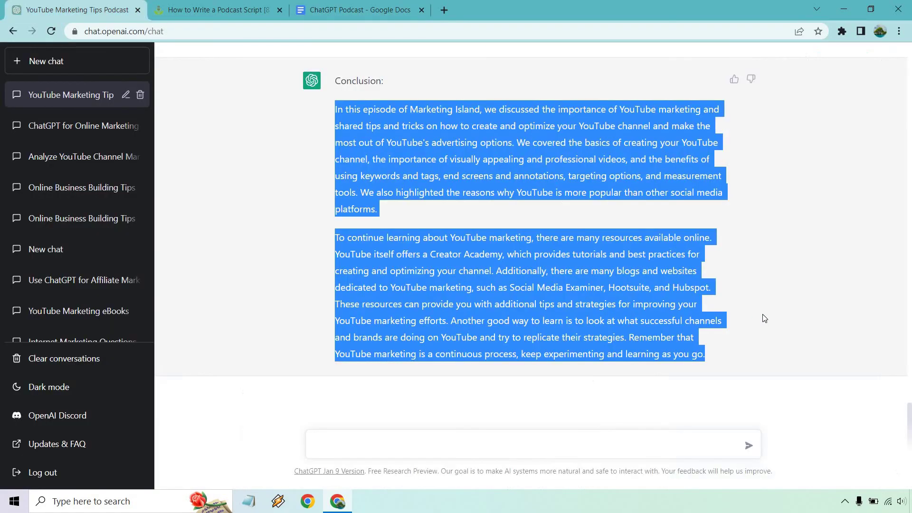
click(813, 266)
scroll(815, 269, up, 10)
scroll(815, 268, up, 15)
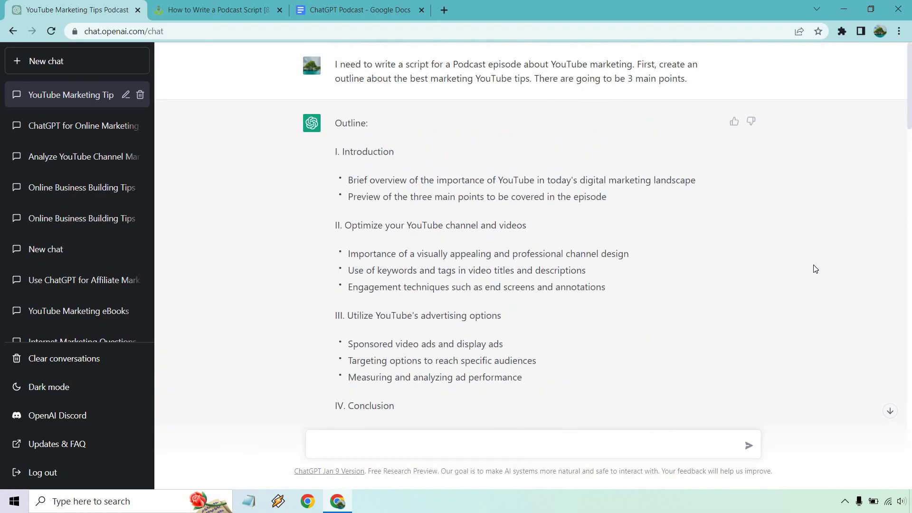
click(206, 6)
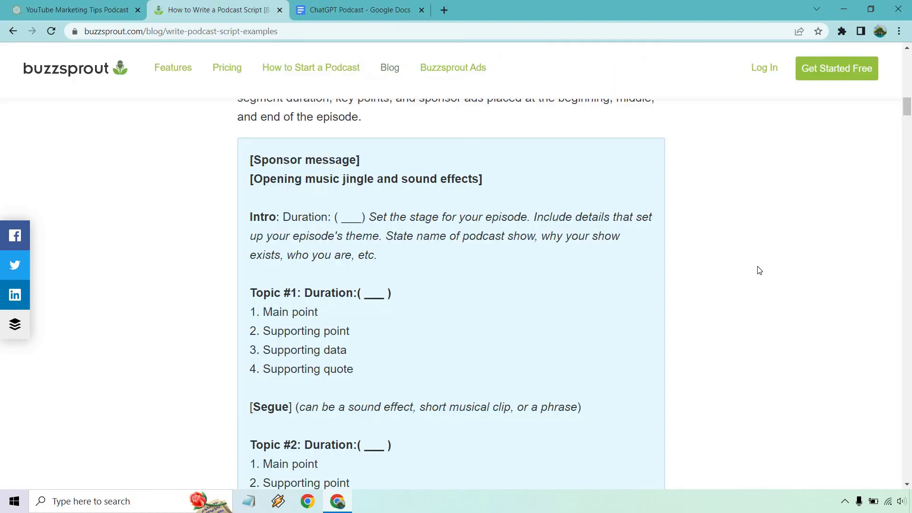
scroll(759, 270, down, 1)
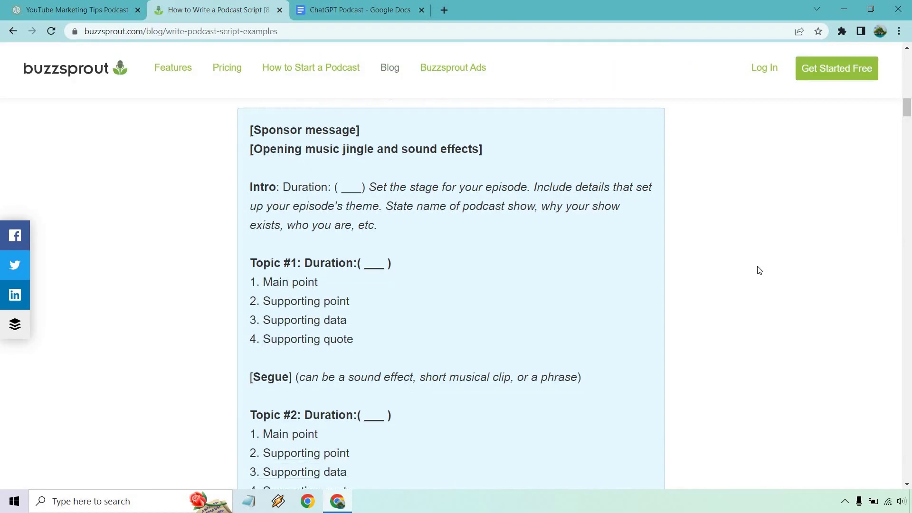
click(907, 48)
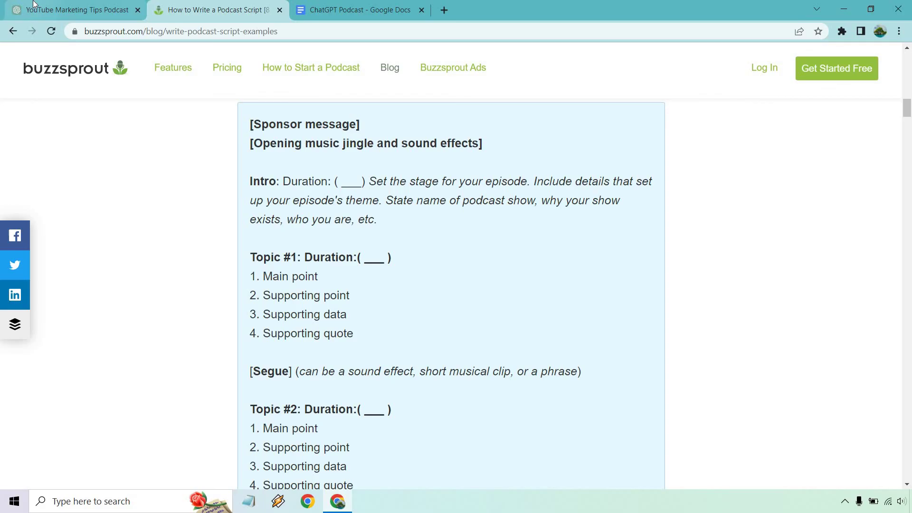
click(71, 9)
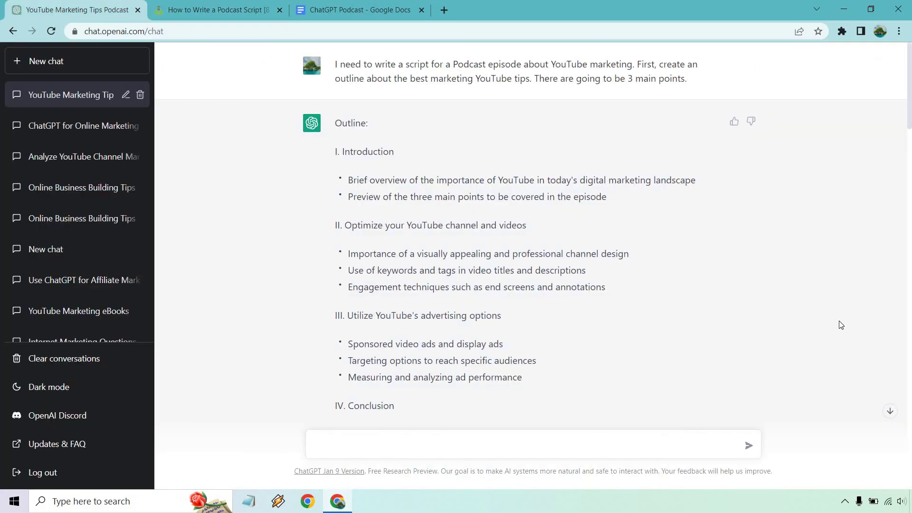